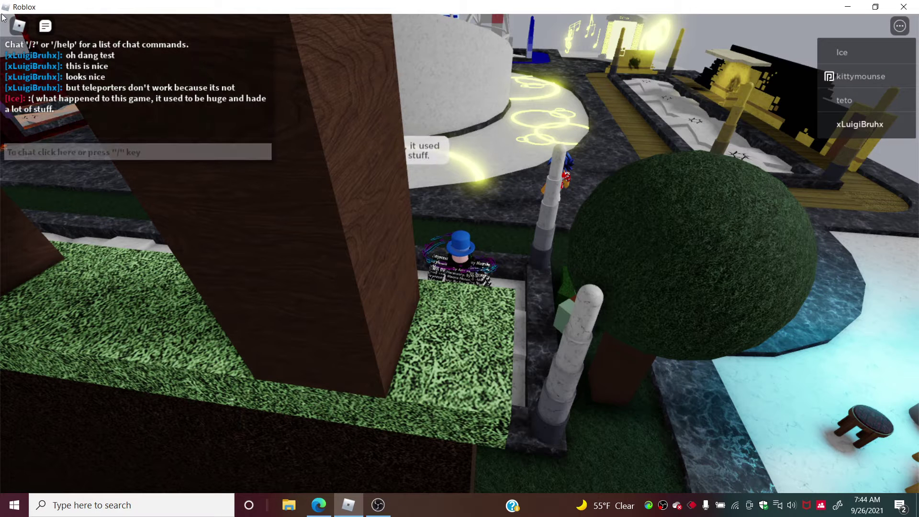
- Set Graphics Quality to four of ten bars in Settings and resume playing
click(19, 27)
click(367, 80)
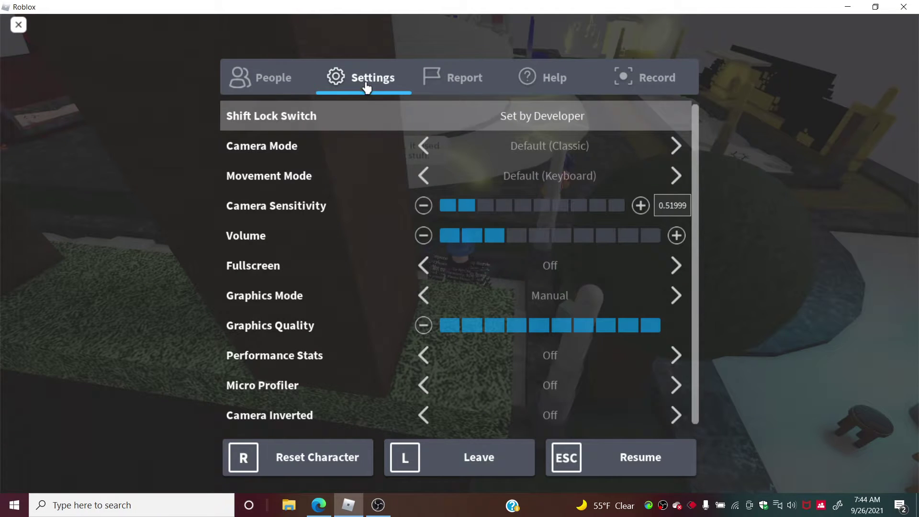
click(511, 329)
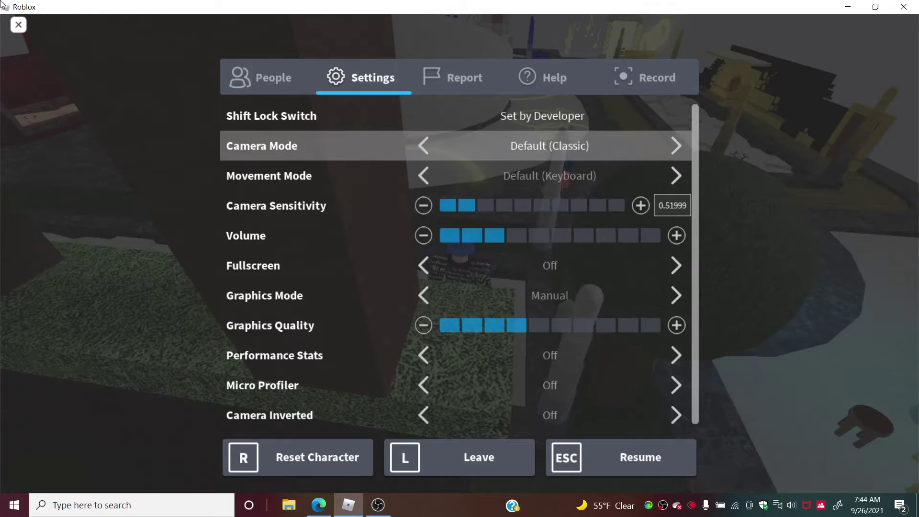
click(18, 33)
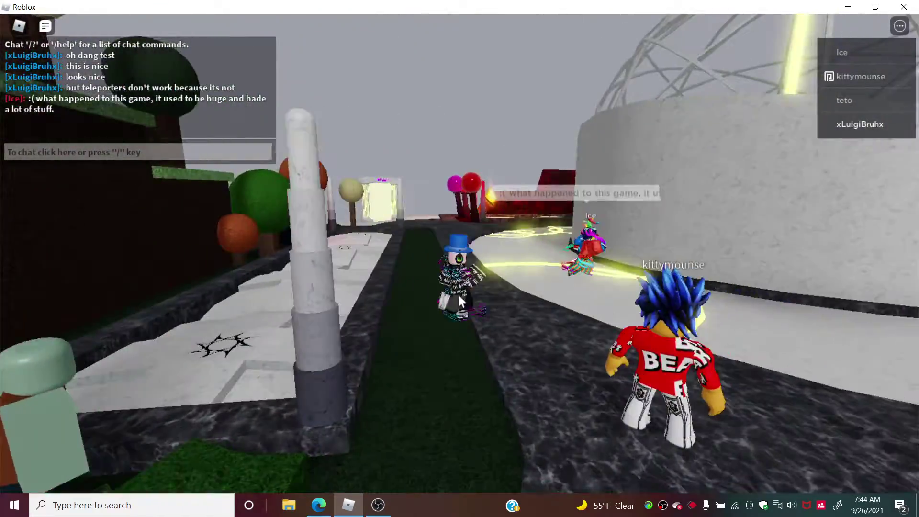
- Walk the avatar along the garden path to the teleporter and dumpster
key(s)
key(w)
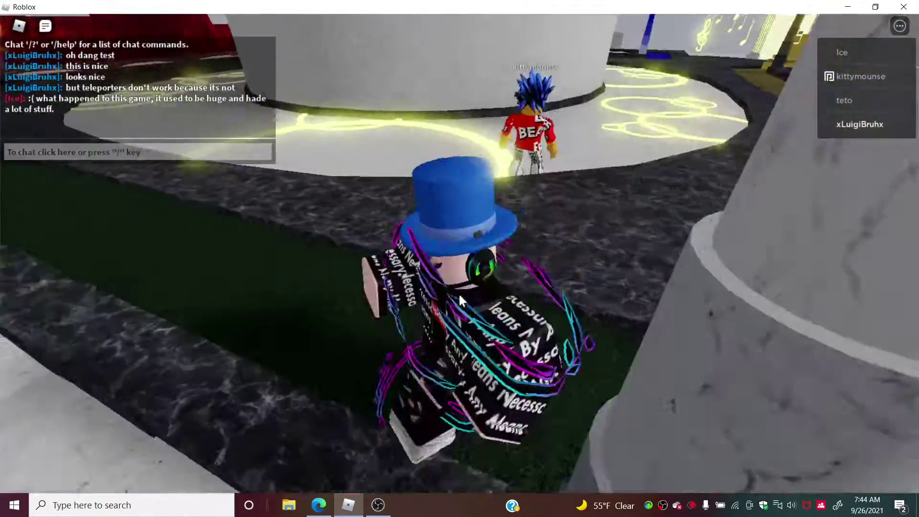
key(w)
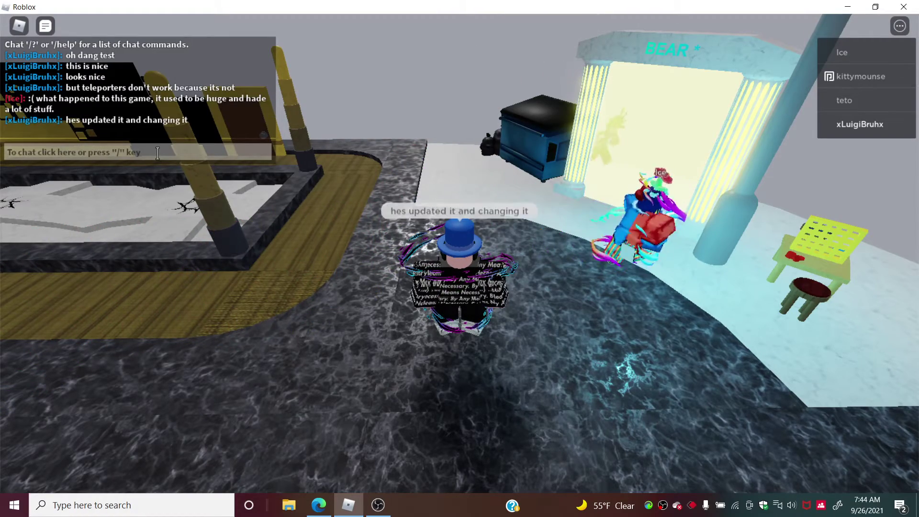
key(w)
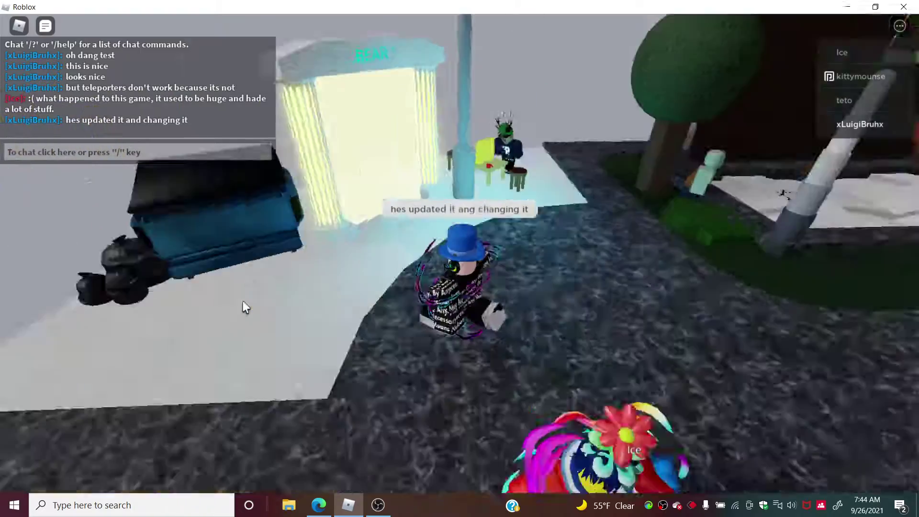
key(s)
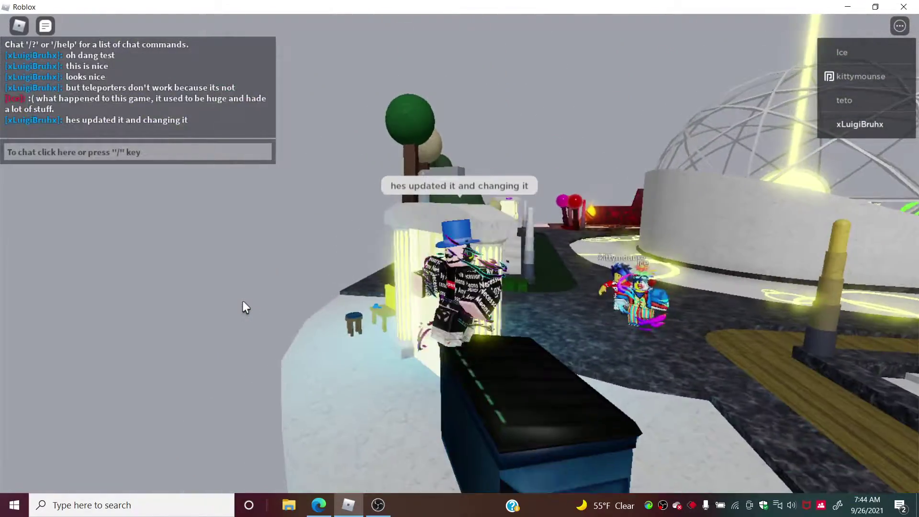
- Move beside the yellow chair, then walk forward onto the red walkway
key(a)
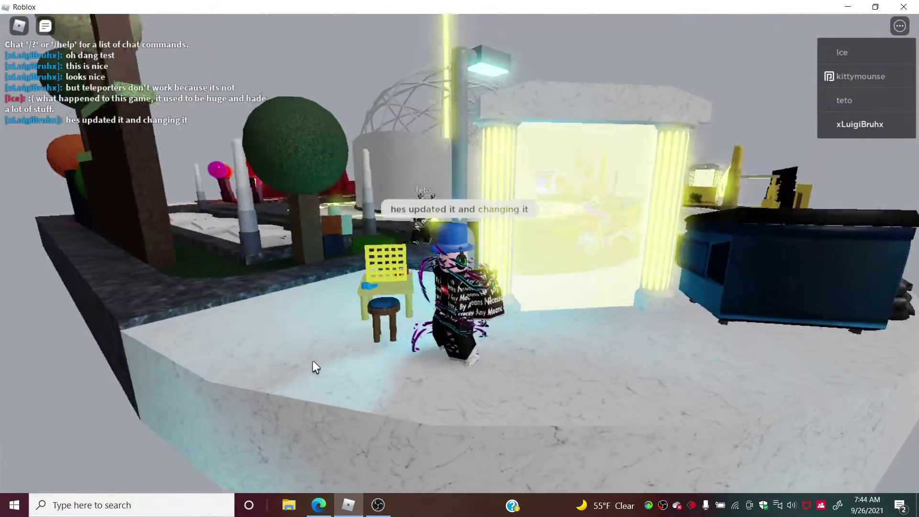
scroll(312, 360, up, 5)
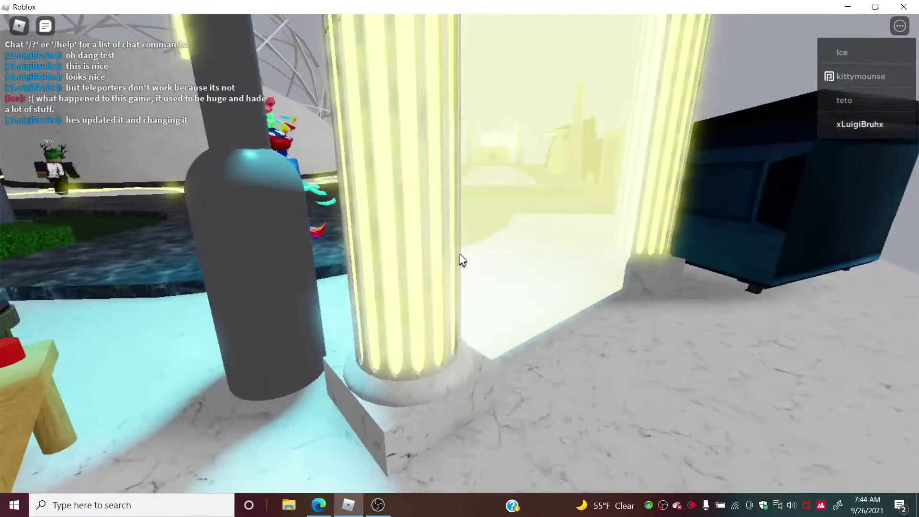
scroll(461, 257, down, 5)
key(a)
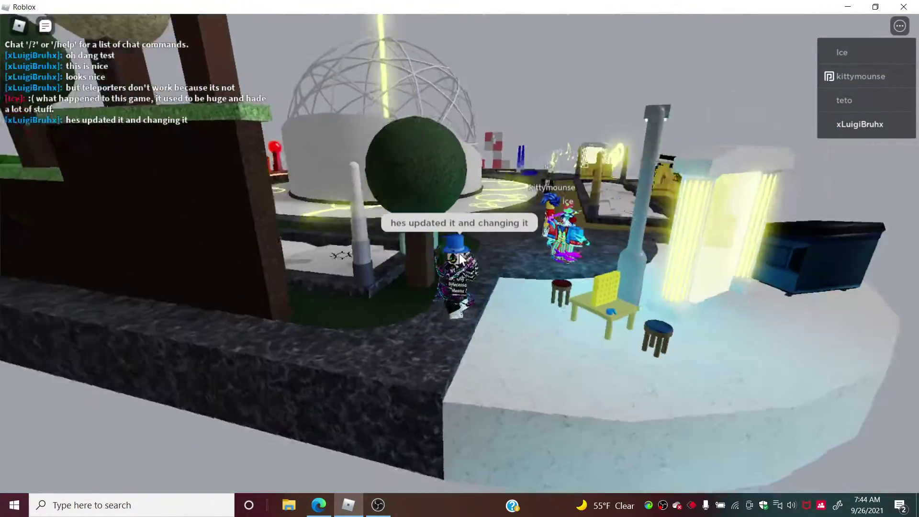
scroll(462, 257, up, 5)
scroll(462, 257, down, 5)
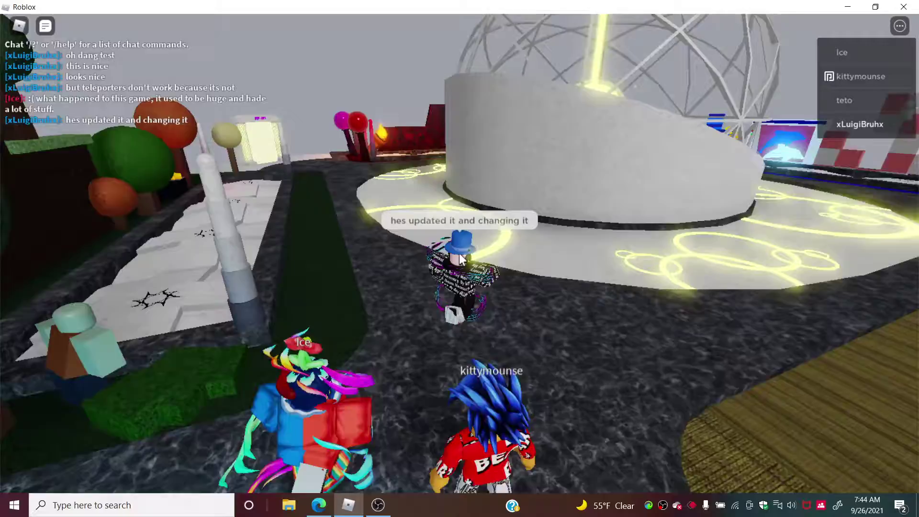
scroll(462, 257, down, 3)
scroll(462, 258, up, 3)
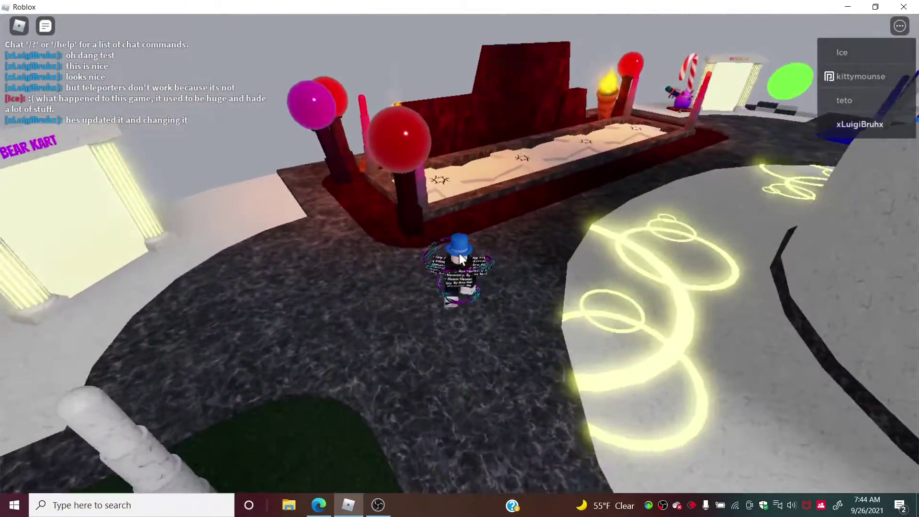
key(w)
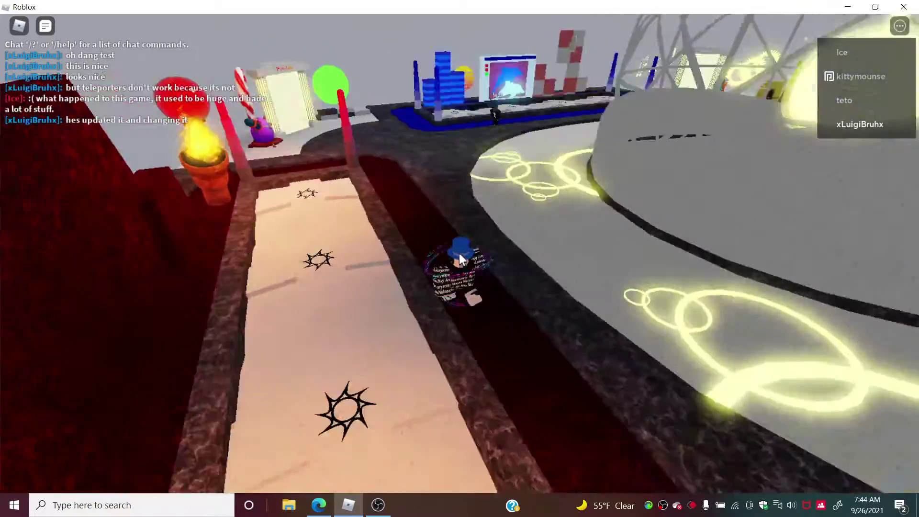
scroll(462, 259, up, 5)
scroll(462, 259, up, 3)
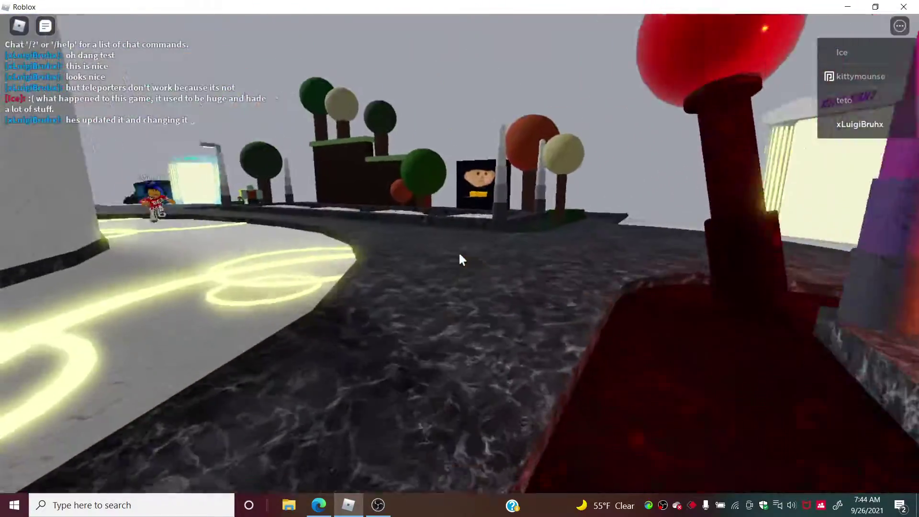
scroll(461, 259, down, 5)
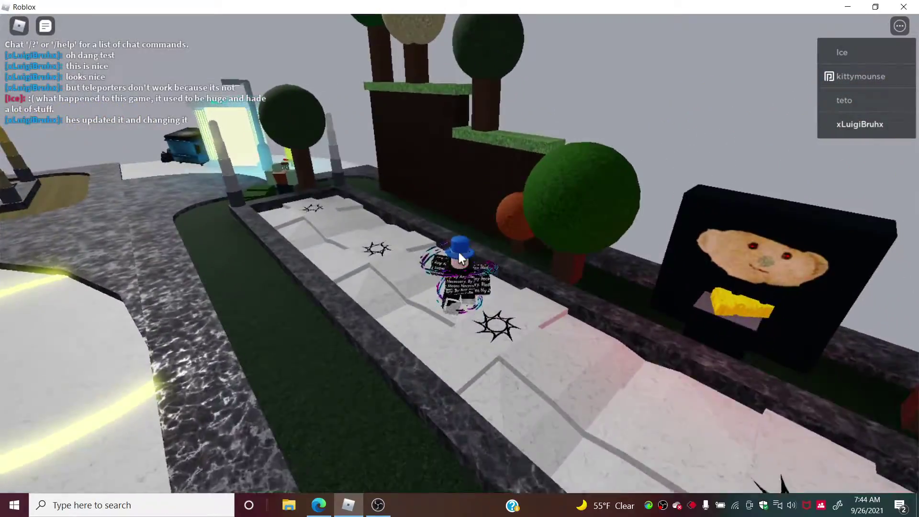
scroll(462, 258, up, 4)
- Walk past the green blocky figure and onto the gold walkway
key(w)
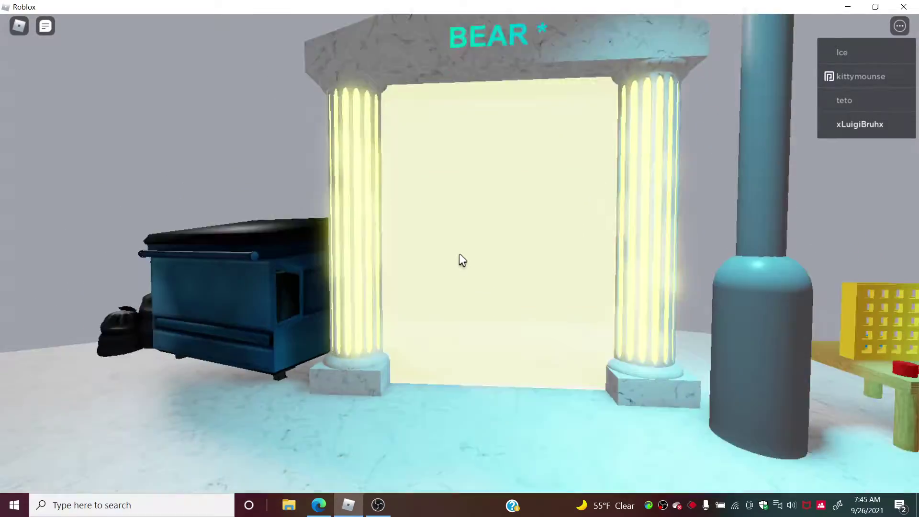
scroll(461, 260, down, 5)
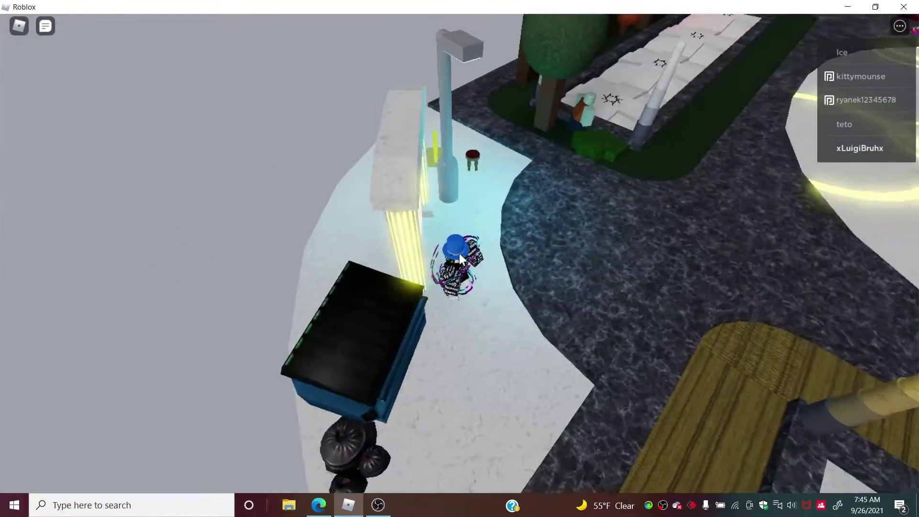
key(w)
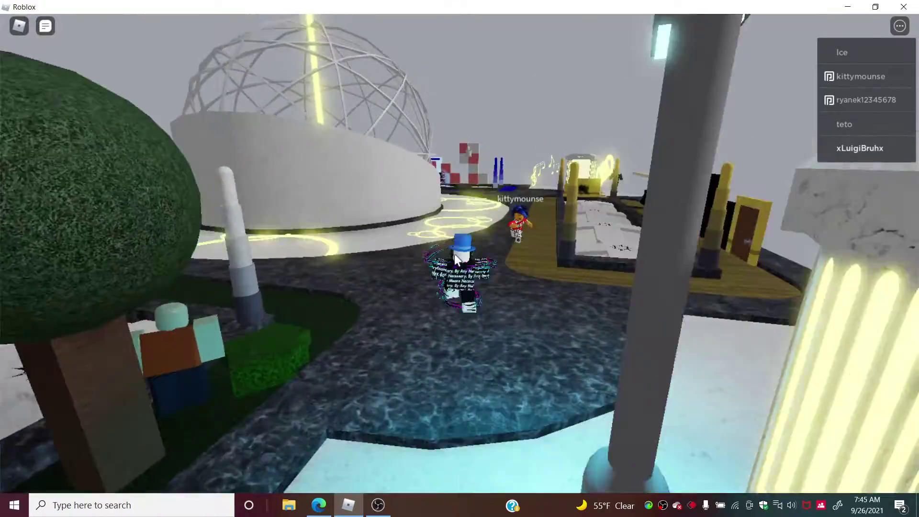
scroll(461, 260, up, 5)
scroll(462, 260, up, 3)
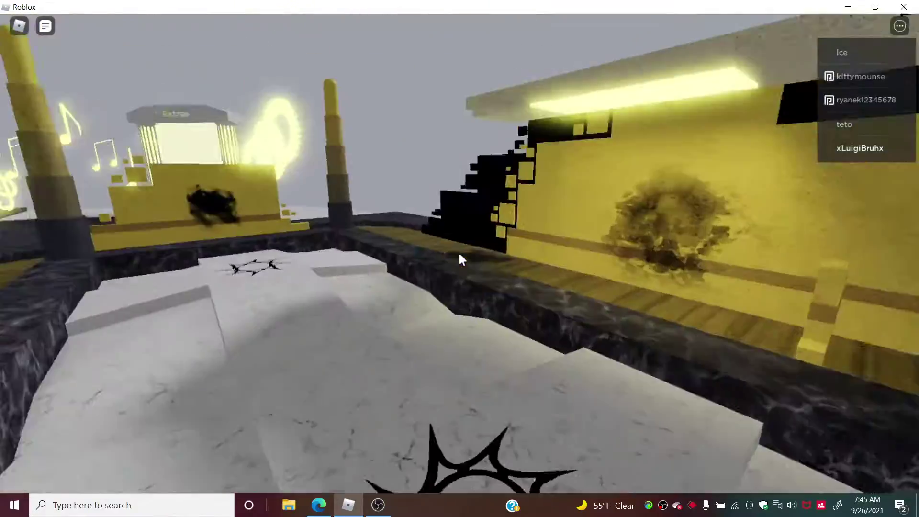
- Walk toward the Extras portal, then along the blue channel to the dolphin screen
key(w)
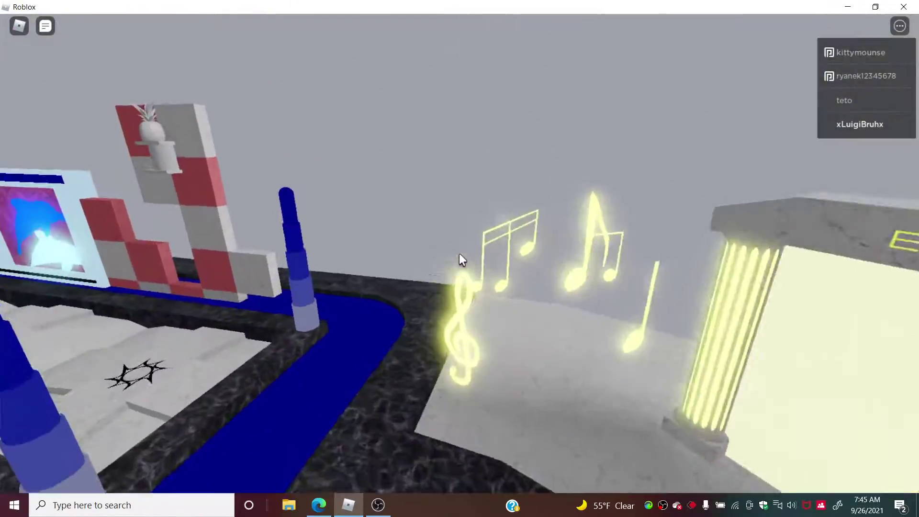
key(w)
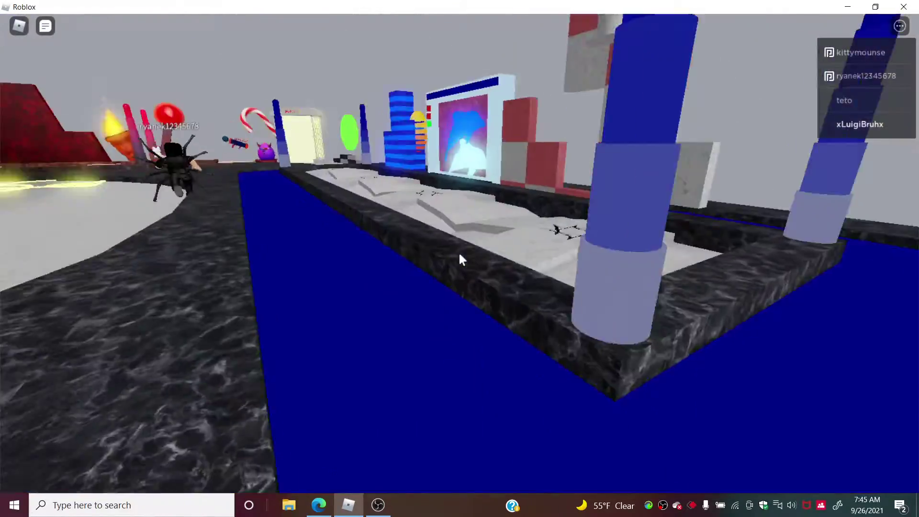
key(w)
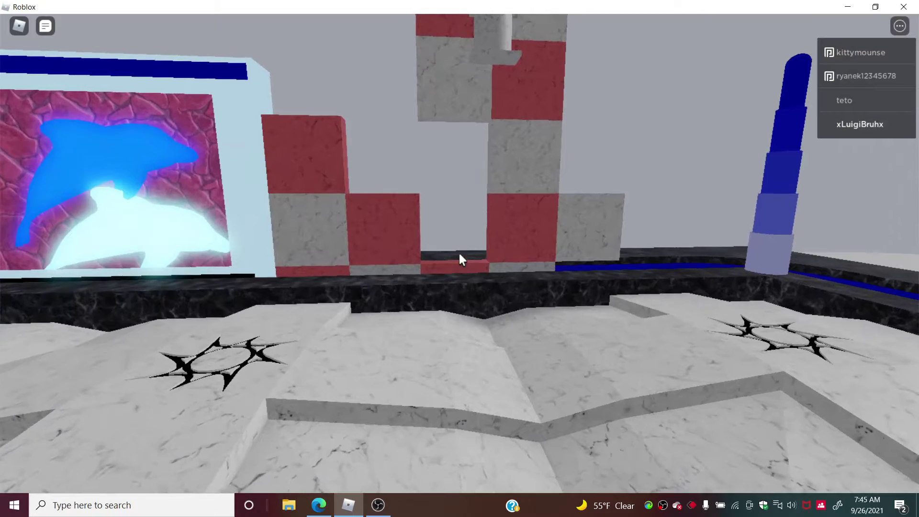
key(Left)
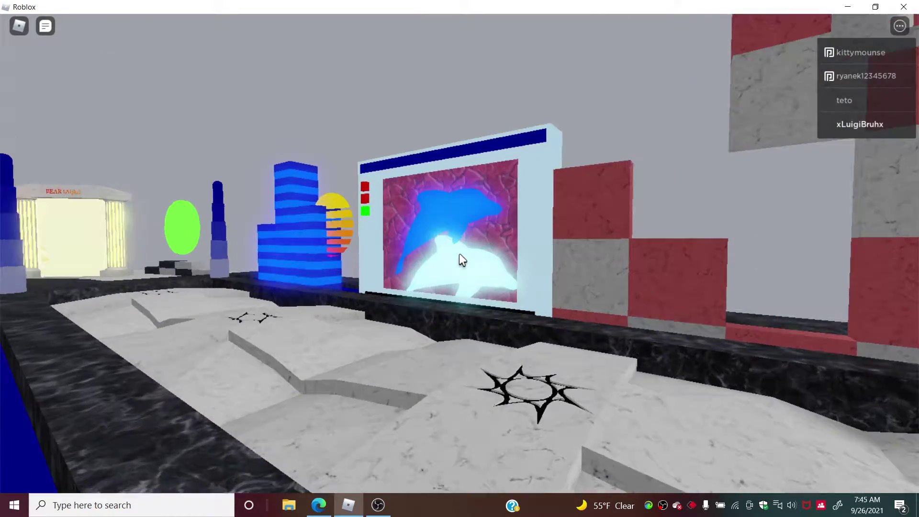
key(Left)
- Turn from the dolphin screen and walk up to the BEAR [Alpha] portal
key(Right)
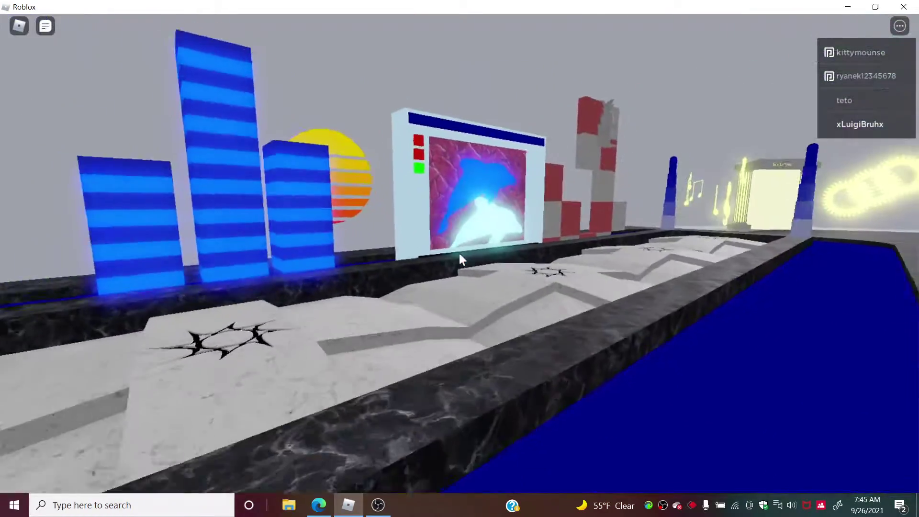
key(Right)
key(Up)
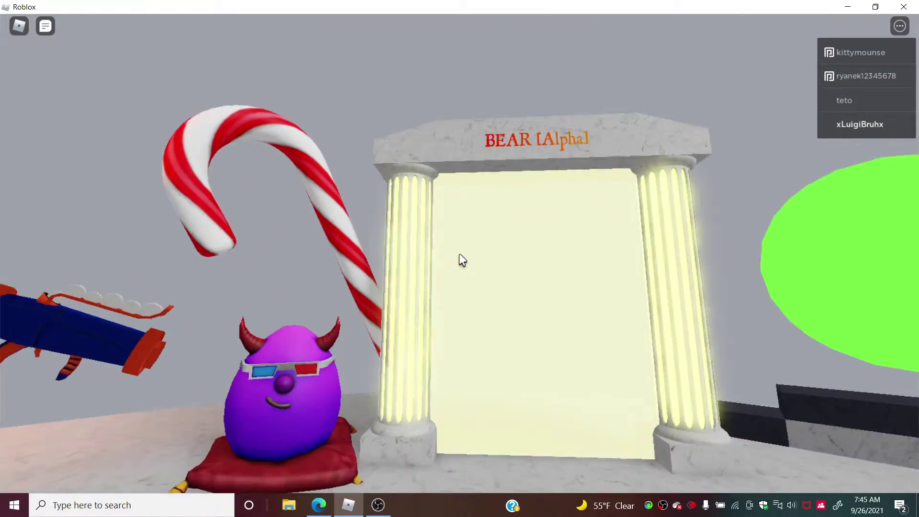
key(Up)
- Look around the BEAR [Alpha] portal from above, then turn away from it
key(Right)
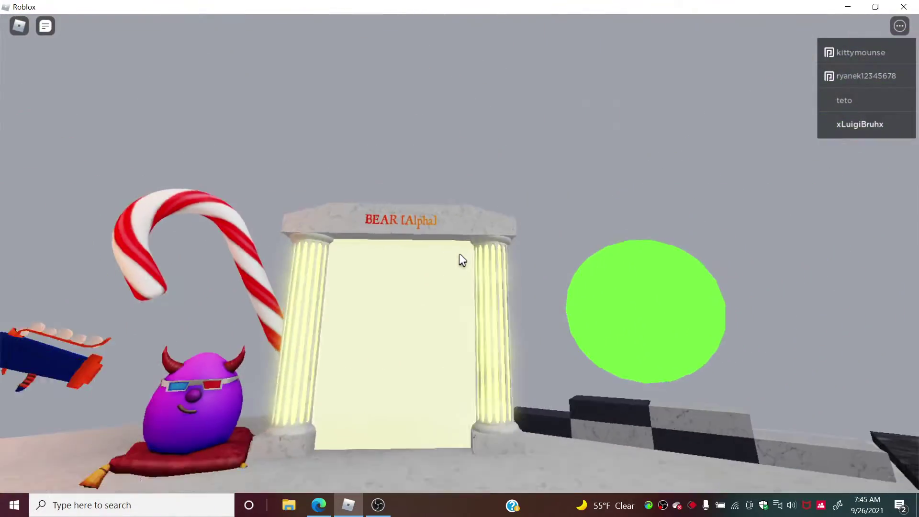
key(Up)
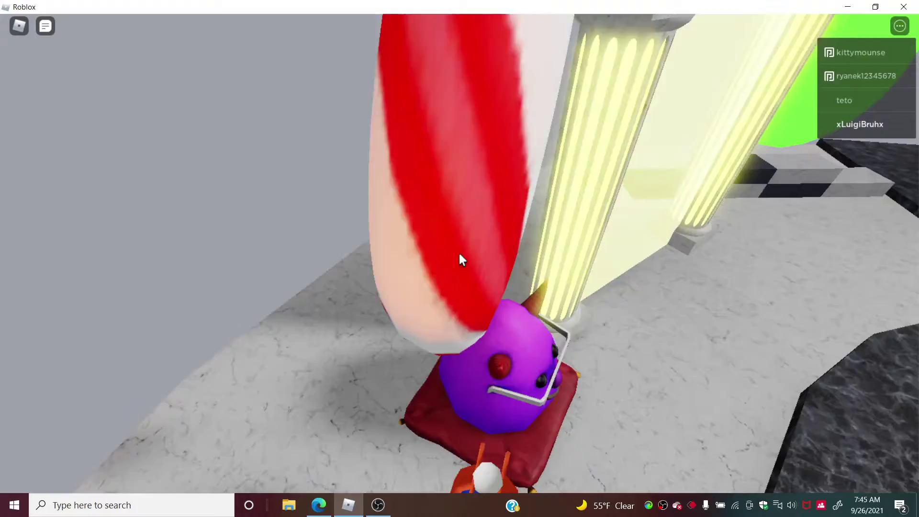
key(Right)
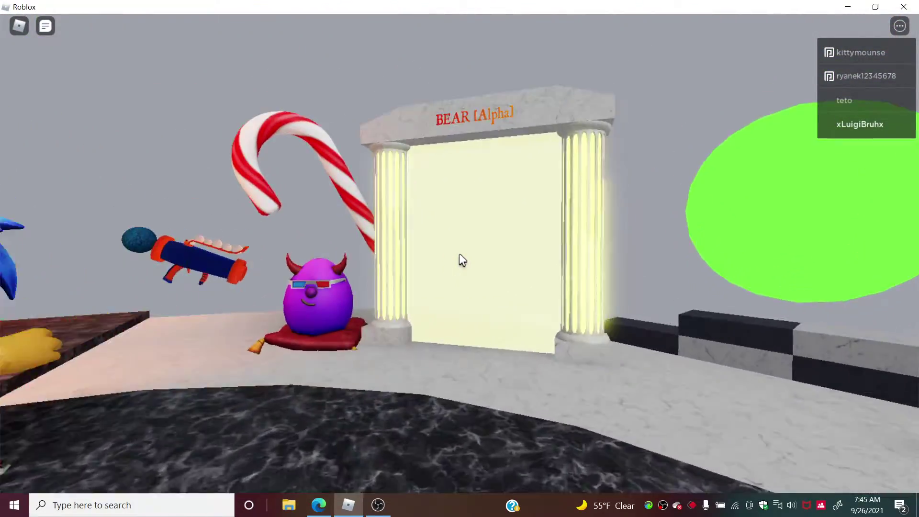
key(Left)
- Walk from the red path across the dark floor past the lollipops to BEAR KART
key(Up)
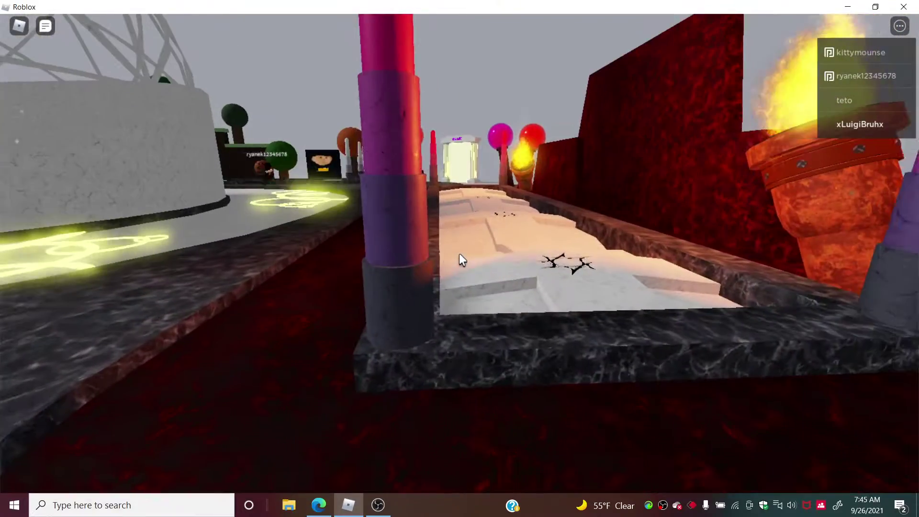
key(Left)
key(Up)
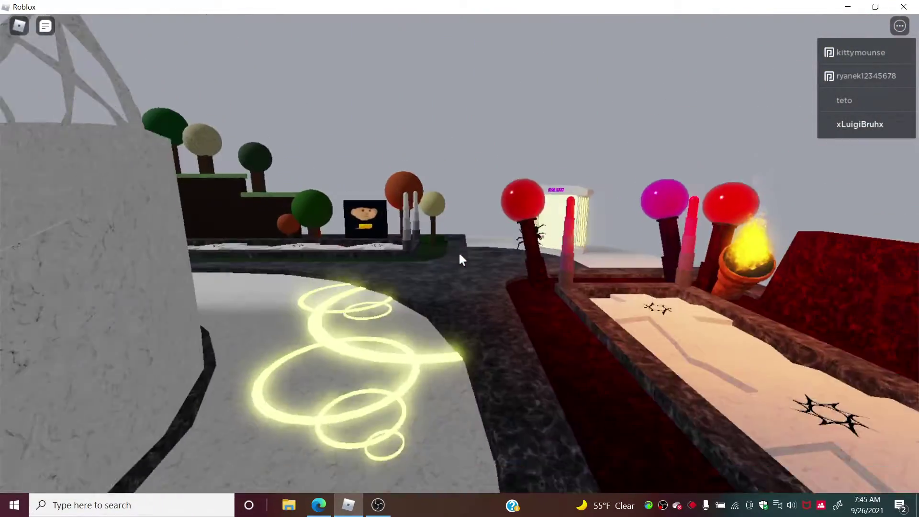
key(Up)
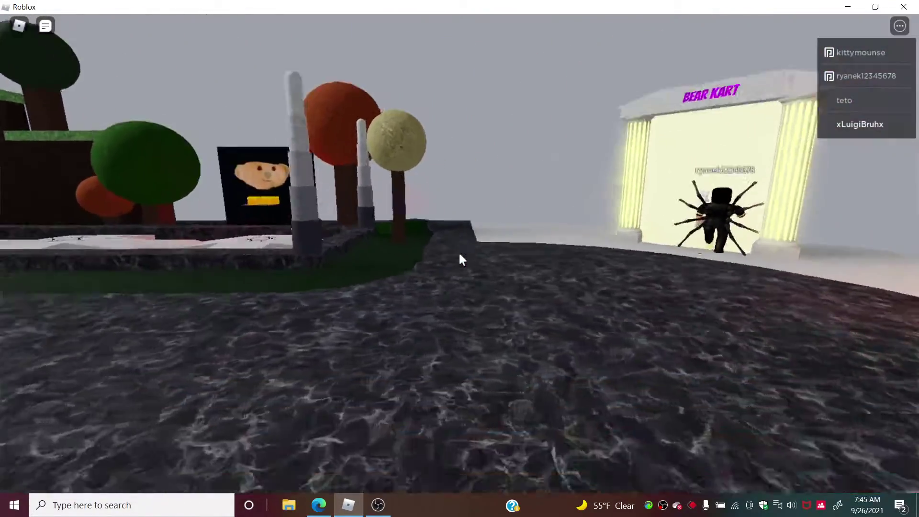
key(Right)
key(Up)
- Look around the BEAR KART portal and the spider avatar, then head toward the track
key(Right)
key(Left)
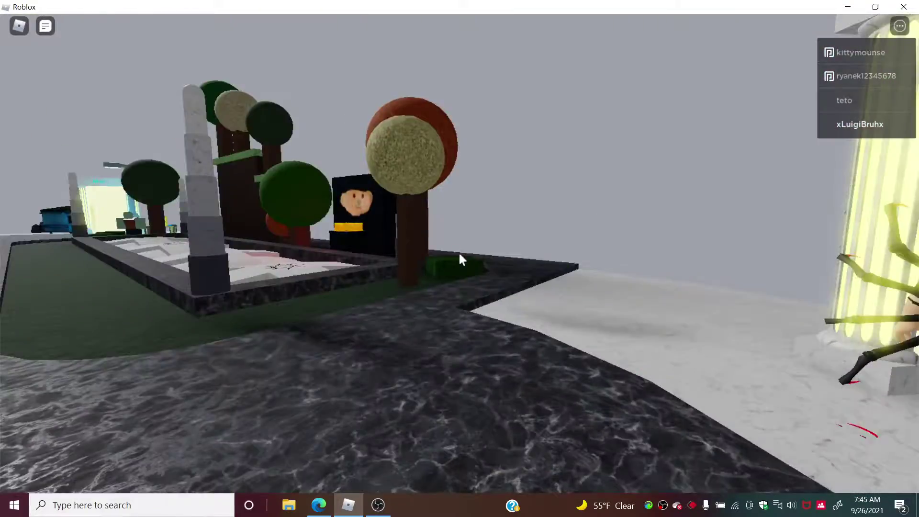
key(Right)
key(Left)
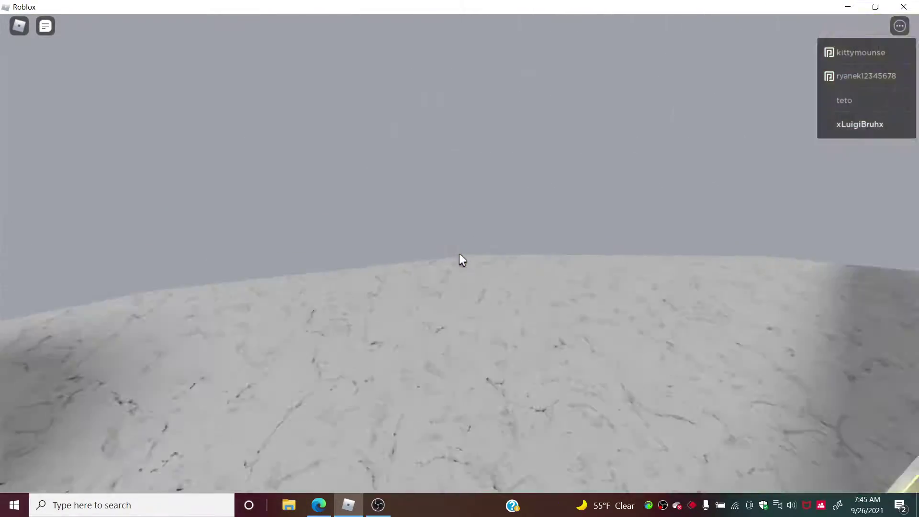
key(Left)
key(Down)
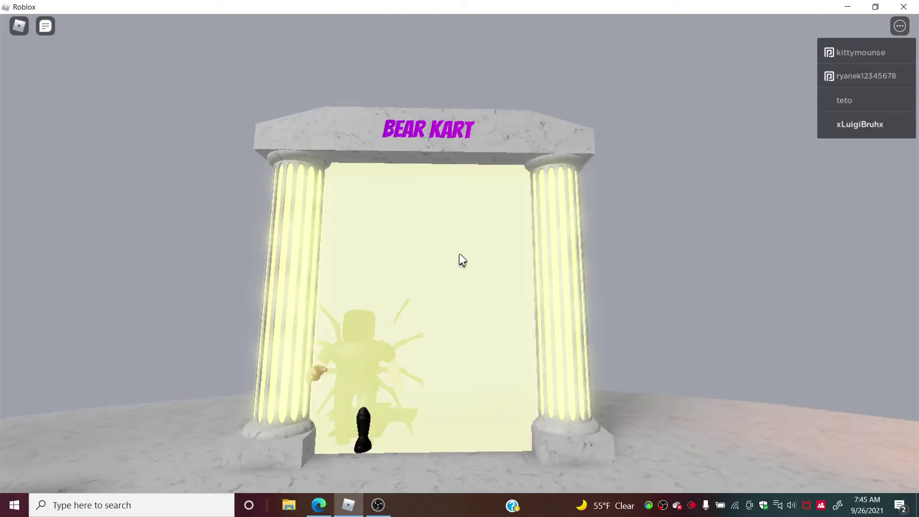
key(Down)
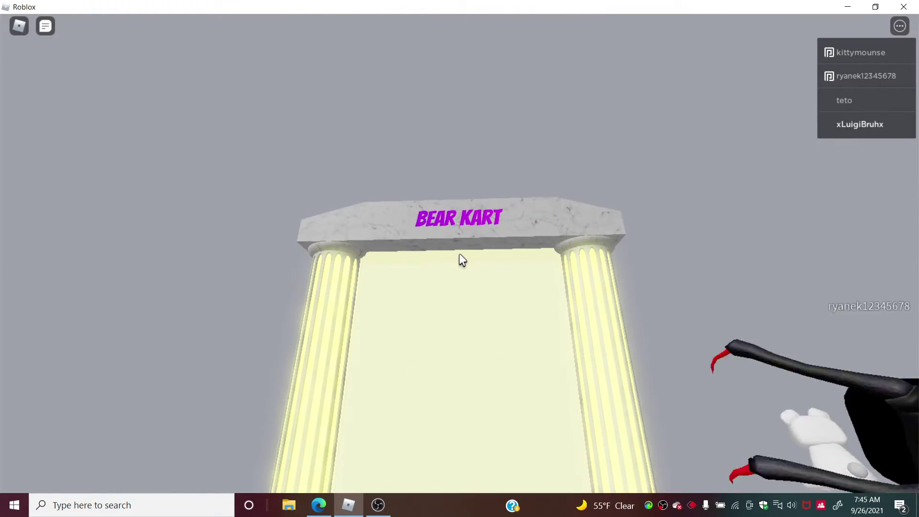
key(Up)
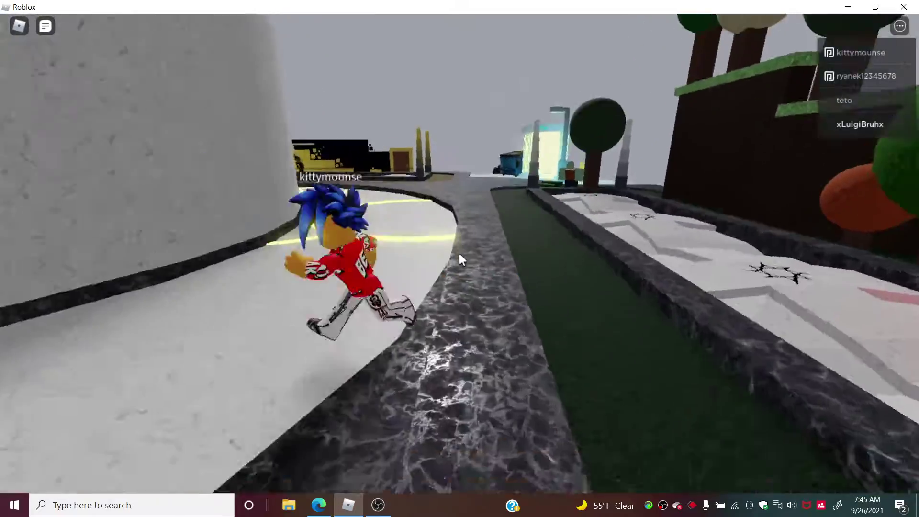
- Follow the curved track around the glass dome and walk inside it
key(Up)
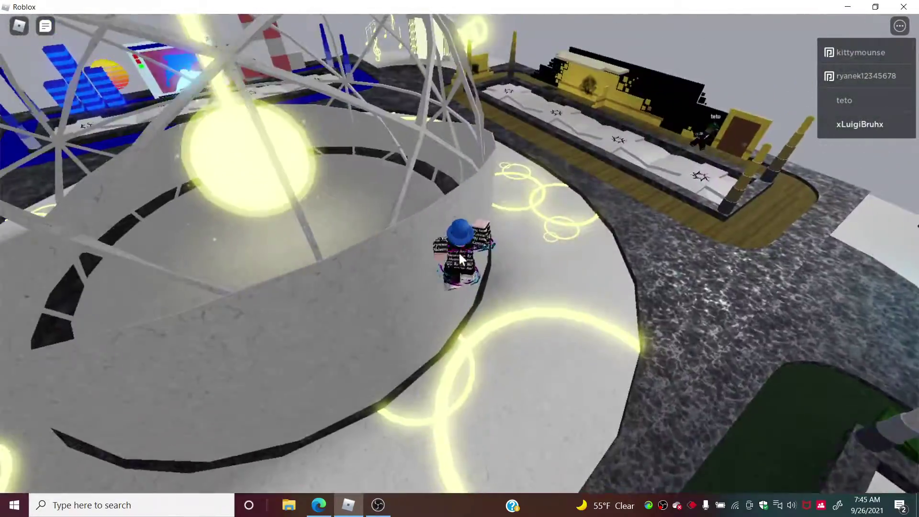
key(Up)
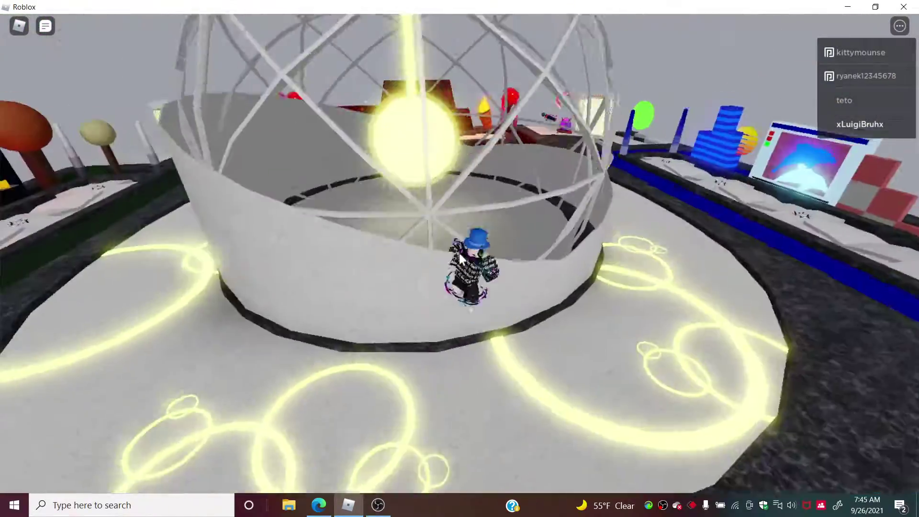
scroll(460, 259, up, 5)
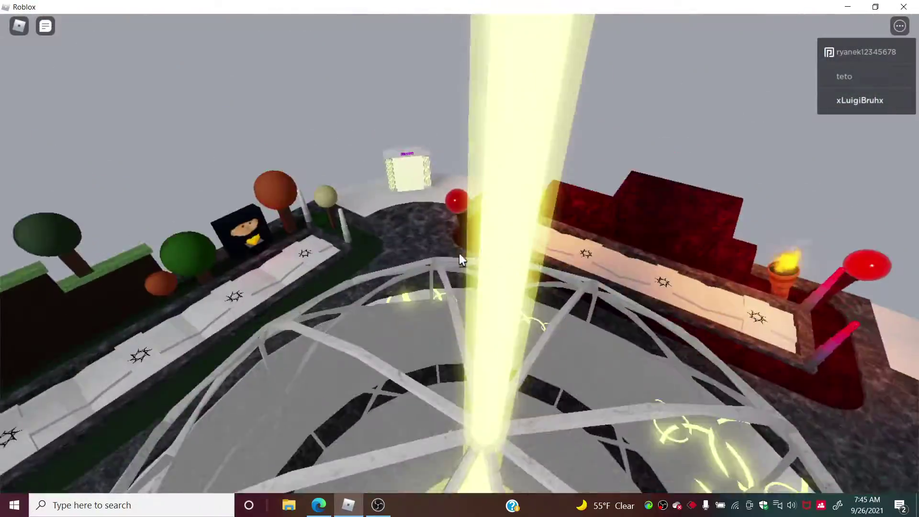
scroll(460, 259, up, 3)
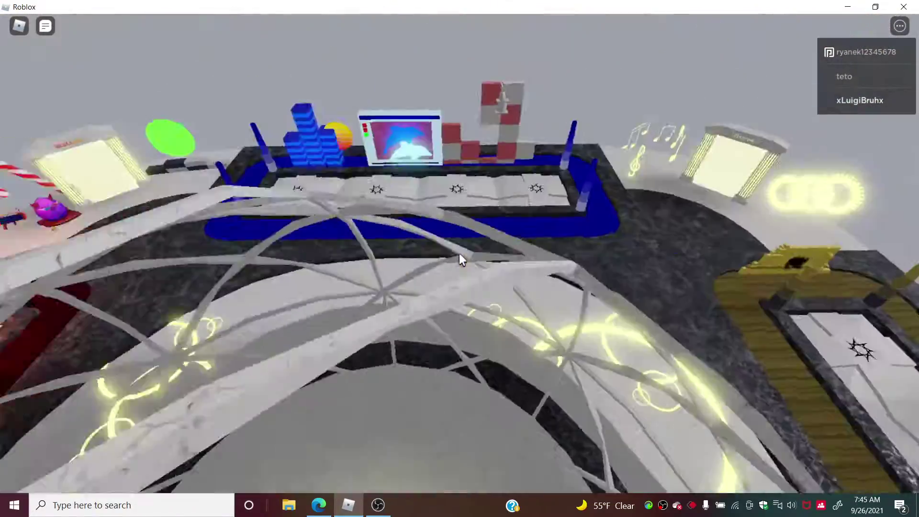
- Descend to ground level and walk up to the Extras portal among the music notes
key(Up)
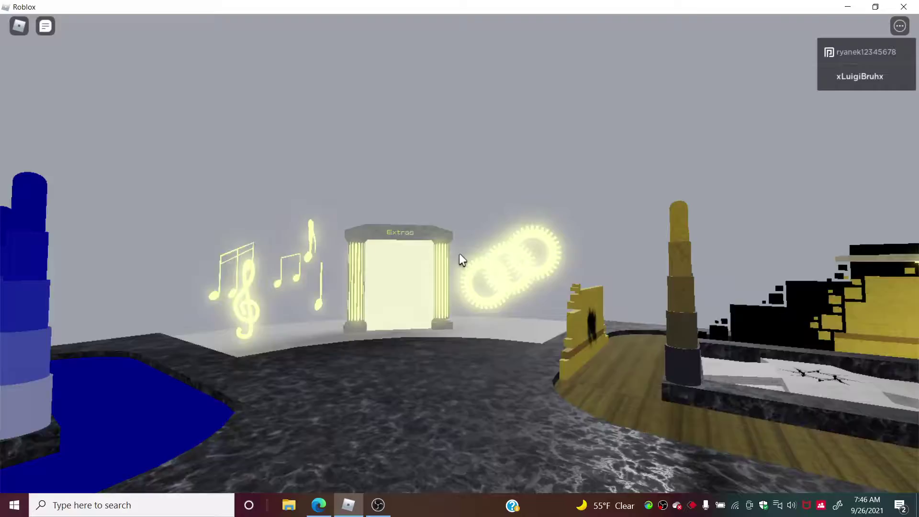
key(Up)
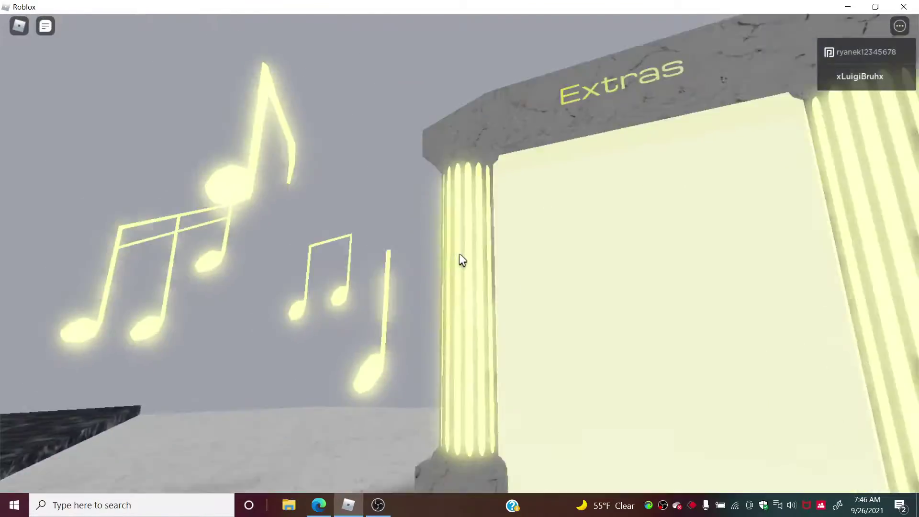
key(Up)
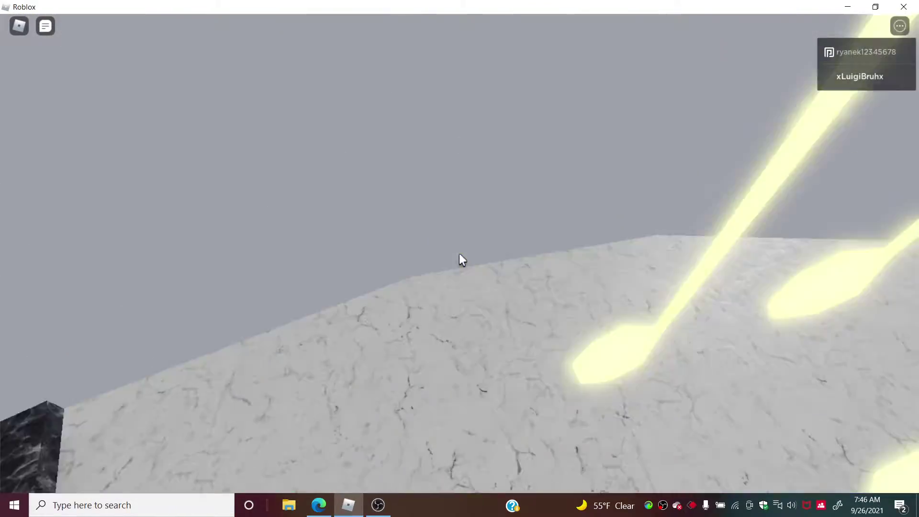
key(Left)
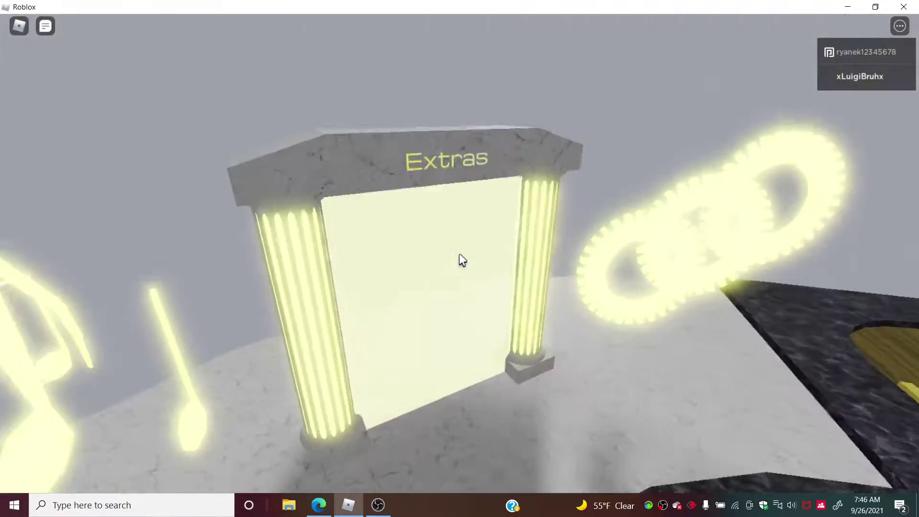
- Circle the Extras portal's pillar and glowing music notes, ending facing the portal
key(Up)
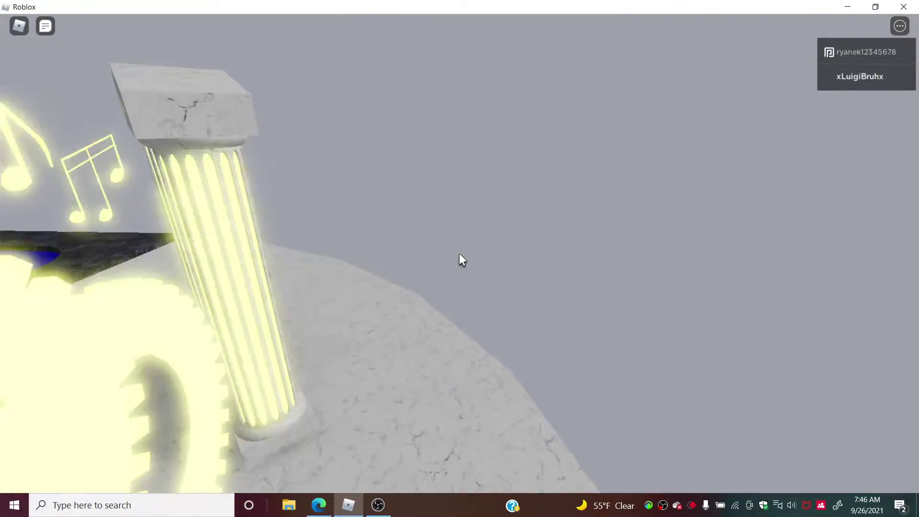
key(Up)
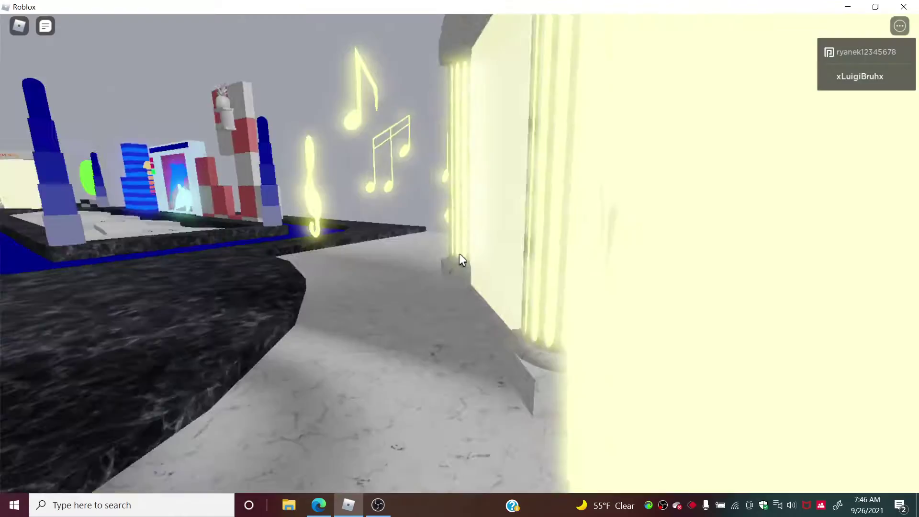
key(Left)
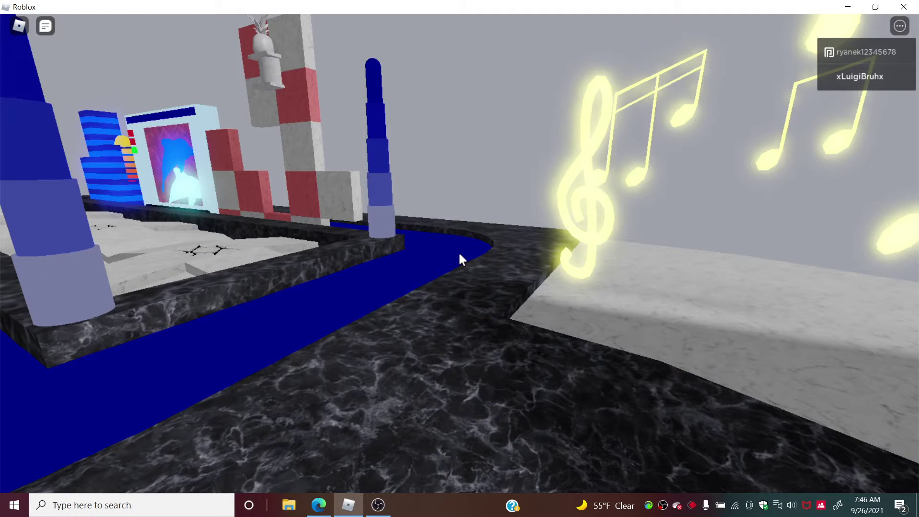
key(Right)
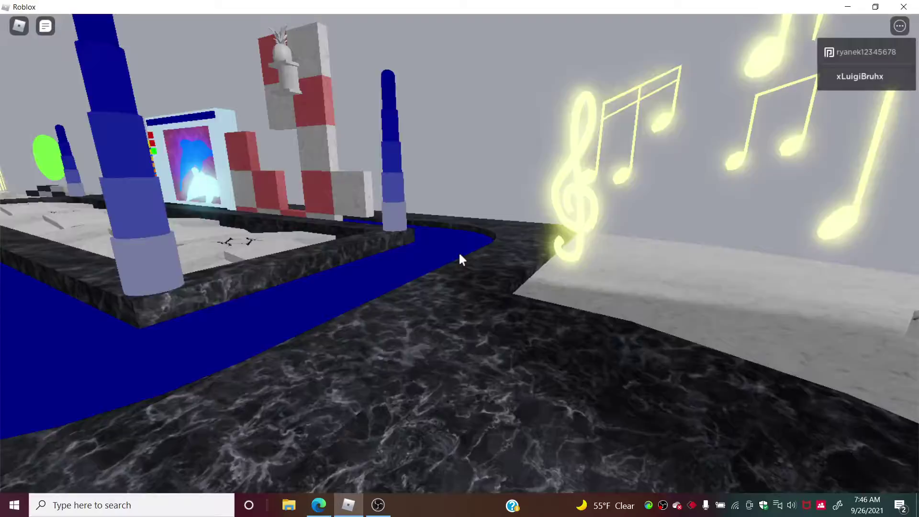
key(Up)
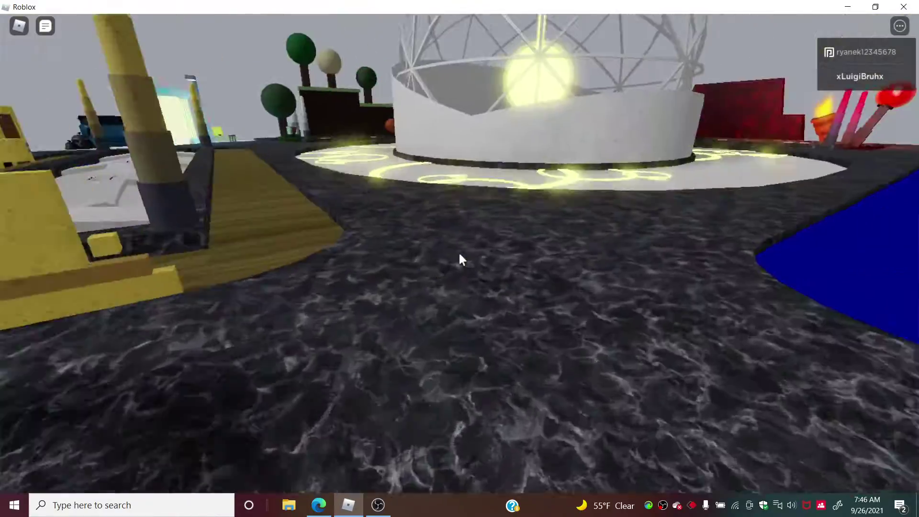
- Jump onto the central dome's lattice top and orbit the camera around the avatar
key(Up)
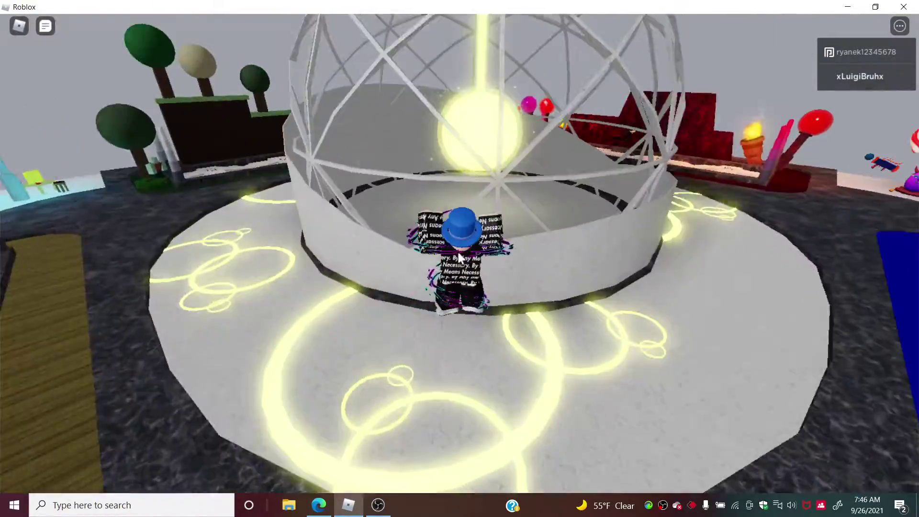
key(space)
key(Down)
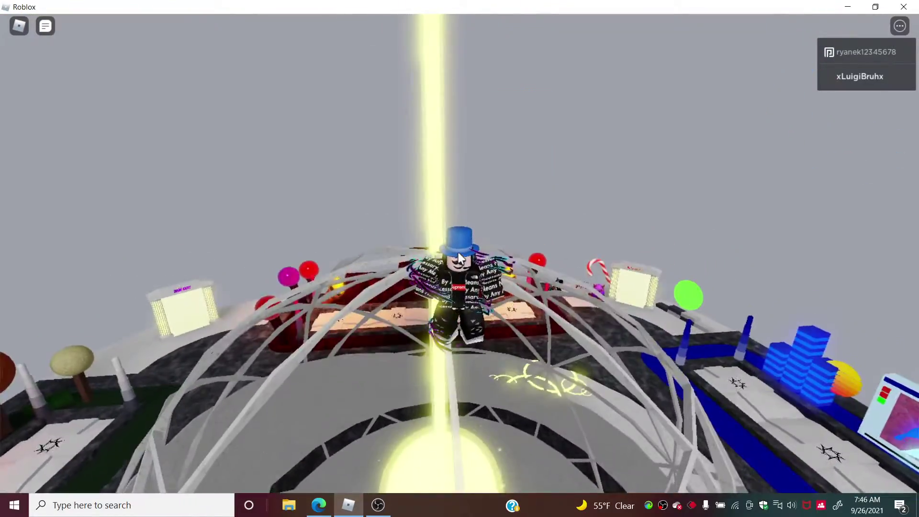
key(Up)
key(Right)
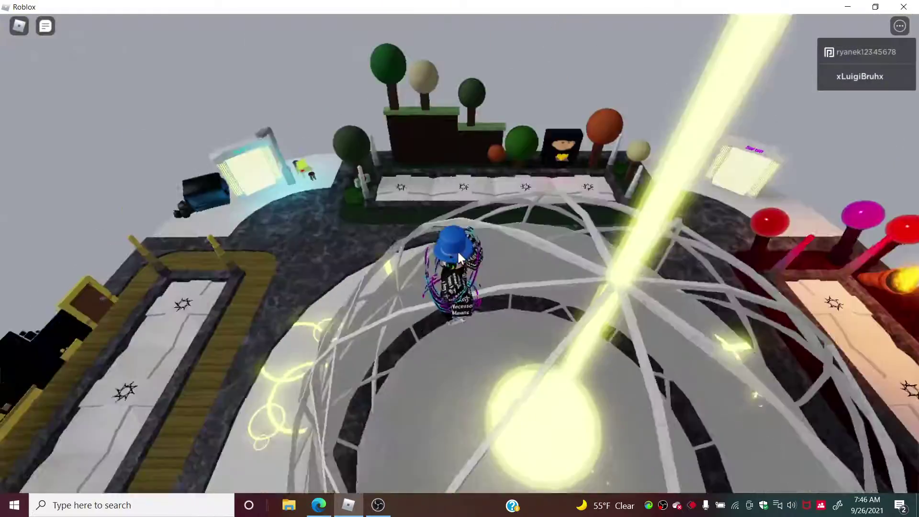